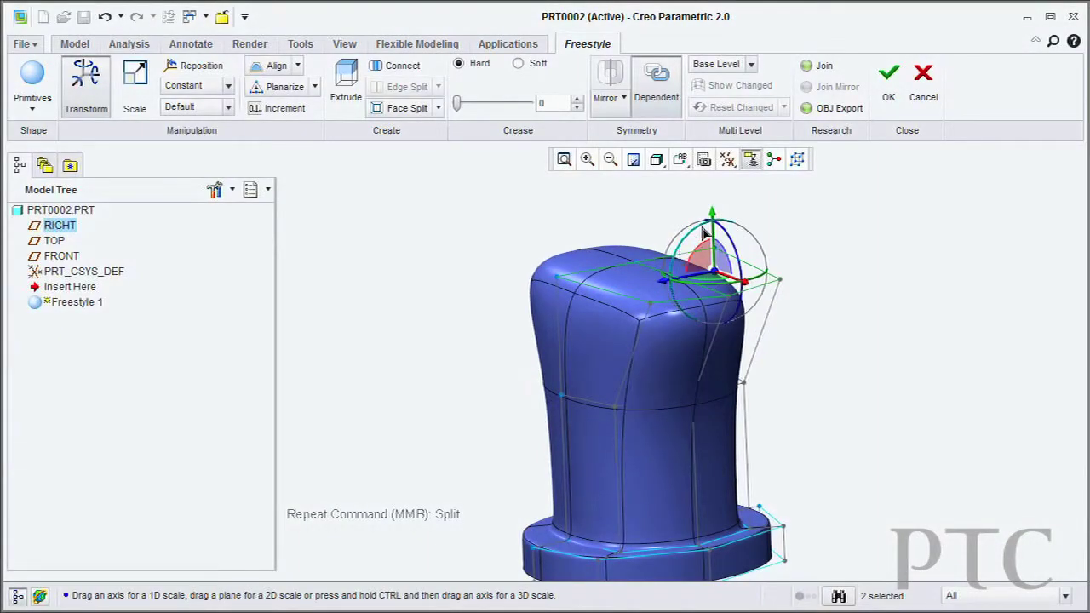
- Rotate the top face forward with the dragger ring to tilt the shape into a bend
{"action": "left_click_drag", "start_coordinate": [704, 231], "coordinate": [711, 225]}
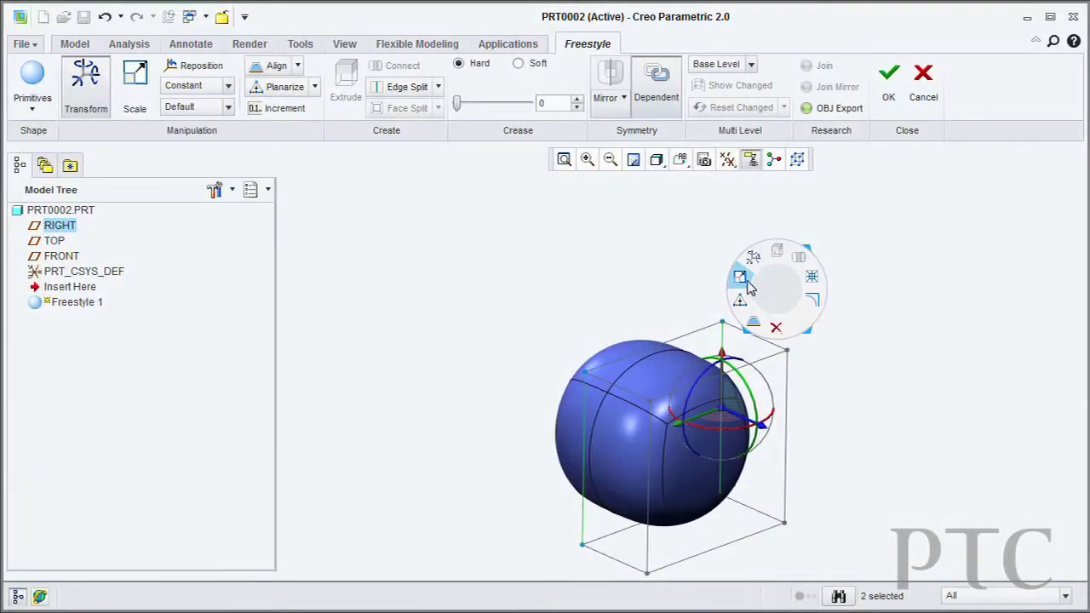
- Scale the shape wider, split a side face, and pull the new face outward into a tall dome
{"action": "left_click", "coordinate": [742, 280]}
{"action": "left_click_drag", "start_coordinate": [617, 449], "coordinate": [604, 458]}
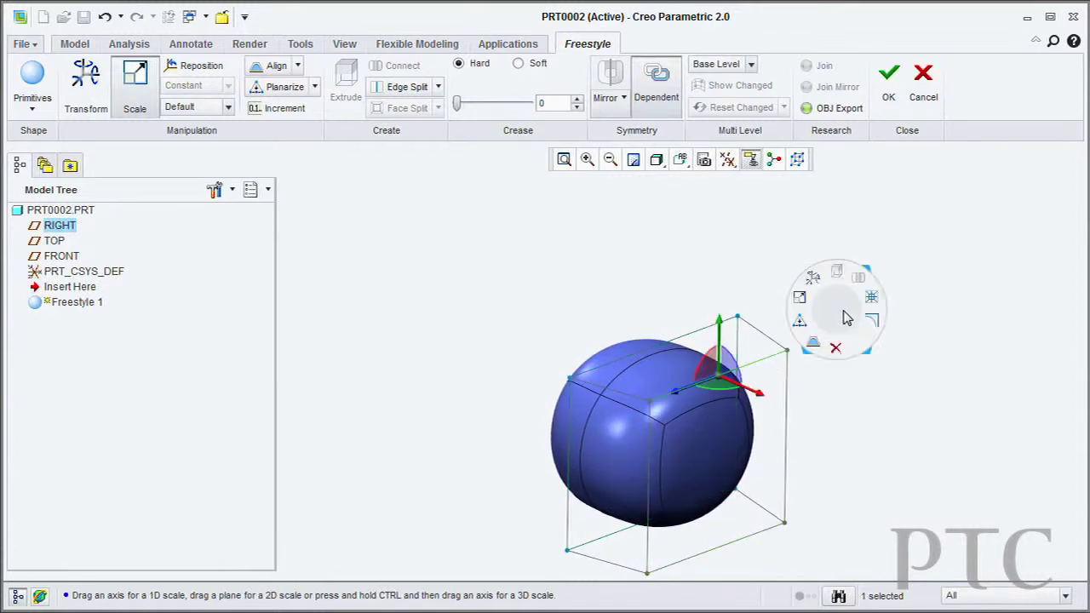
{"action": "left_click", "coordinate": [872, 299]}
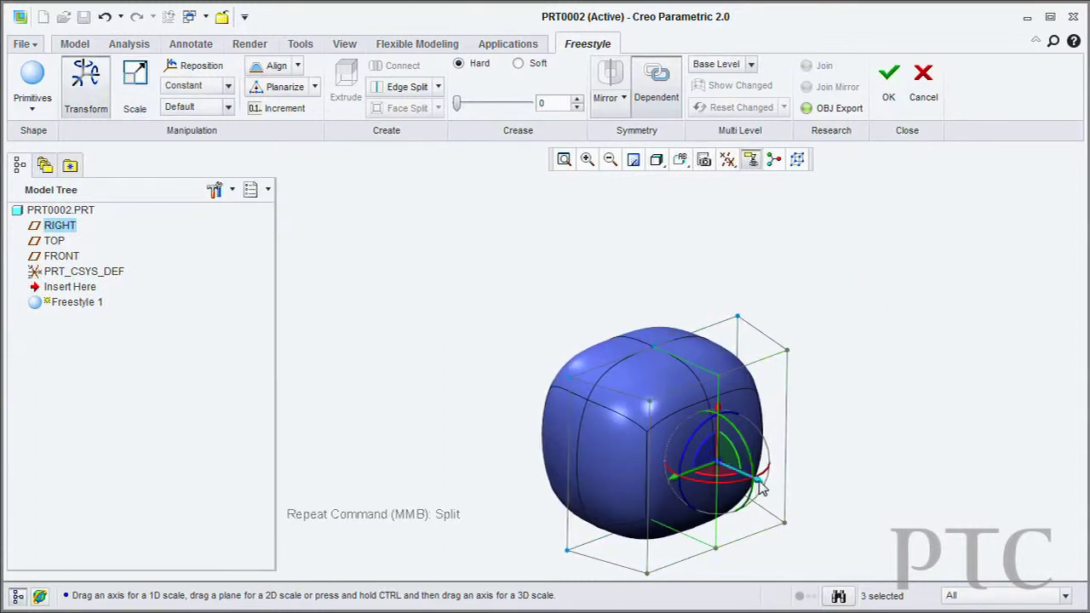
{"action": "mouse_move", "coordinate": [760, 486]}
{"action": "left_mouse_down"}
{"action": "mouse_move", "coordinate": [780, 494]}
{"action": "mouse_move", "coordinate": [749, 516]}
{"action": "left_mouse_up"}
{"action": "left_click", "coordinate": [751, 533]}
{"action": "middle_click_drag", "start_coordinate": [756, 469], "coordinate": [699, 505], "text": "shift"}
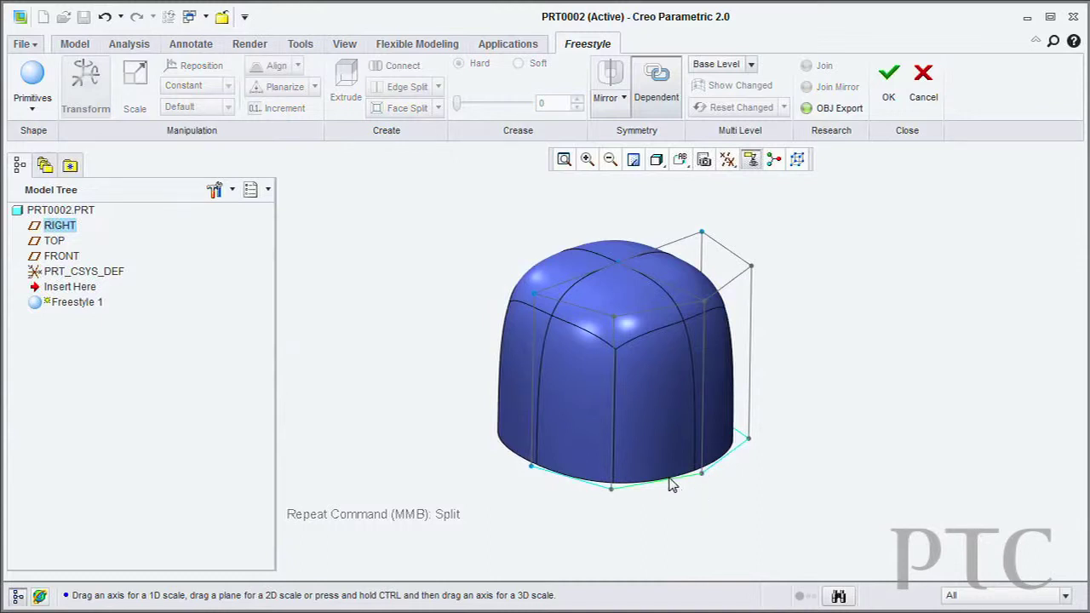
- Scale the bottom edge loop outward into a brim and drag it down into a flange
{"action": "left_click", "coordinate": [671, 482]}
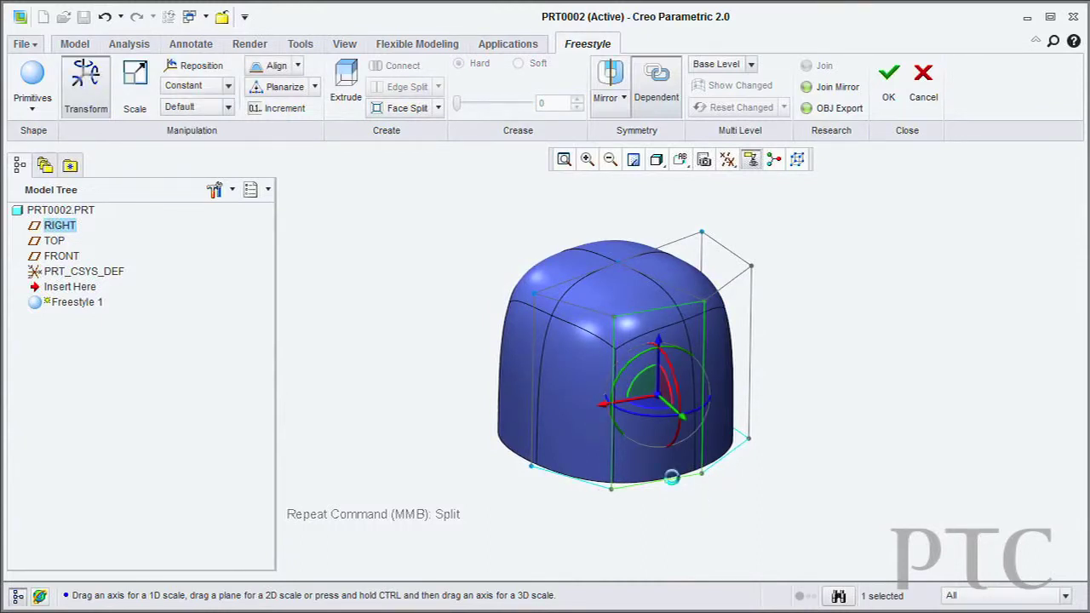
{"action": "left_click", "coordinate": [672, 479]}
{"action": "left_click", "coordinate": [688, 485], "text": "shift"}
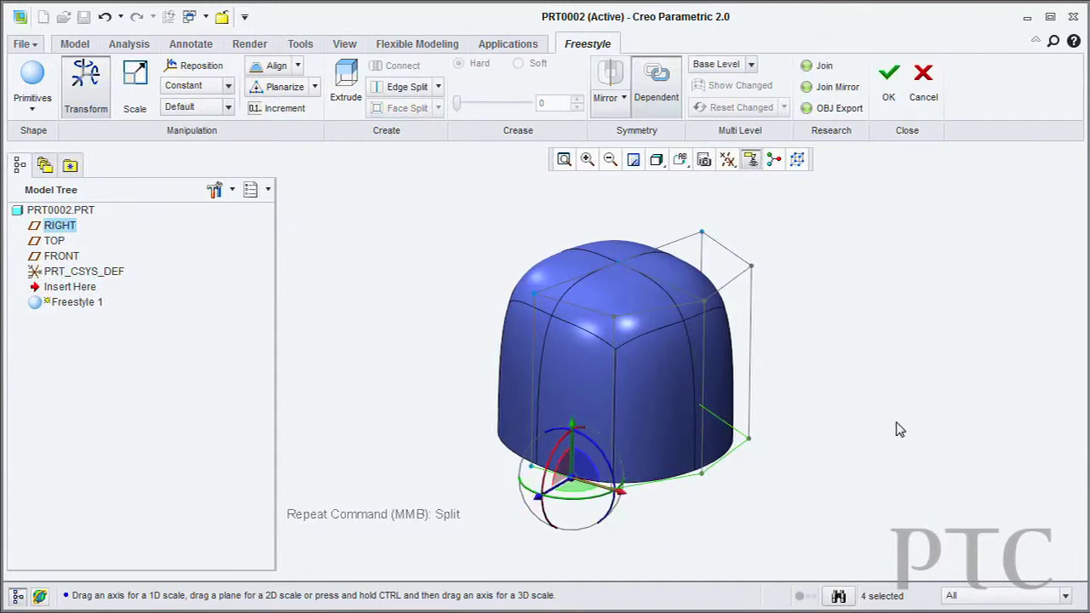
{"action": "left_click", "coordinate": [867, 408]}
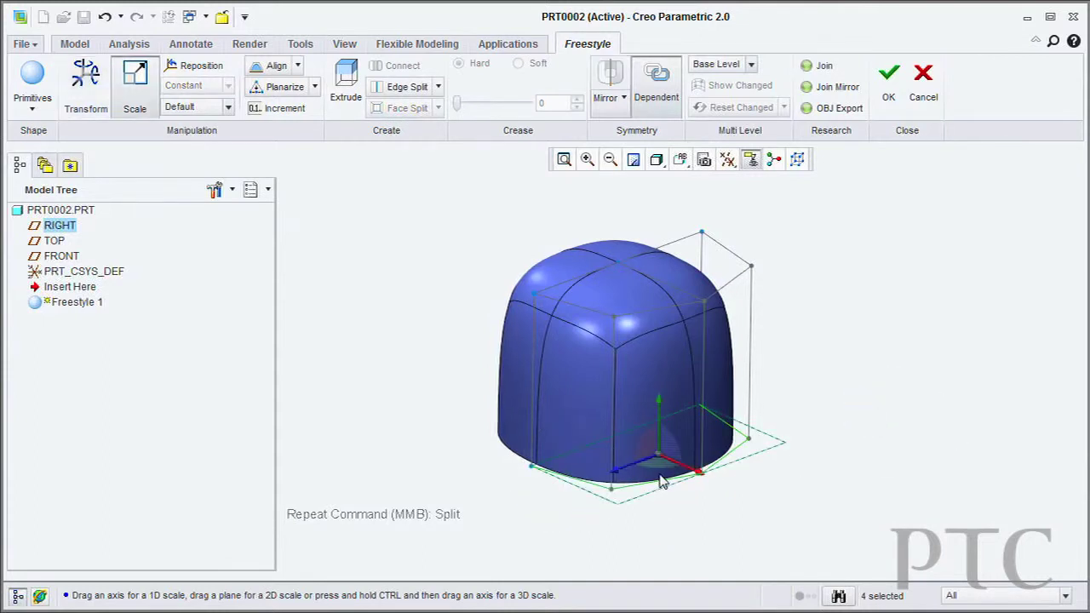
{"action": "left_click_drag", "start_coordinate": [659, 473], "coordinate": [657, 489]}
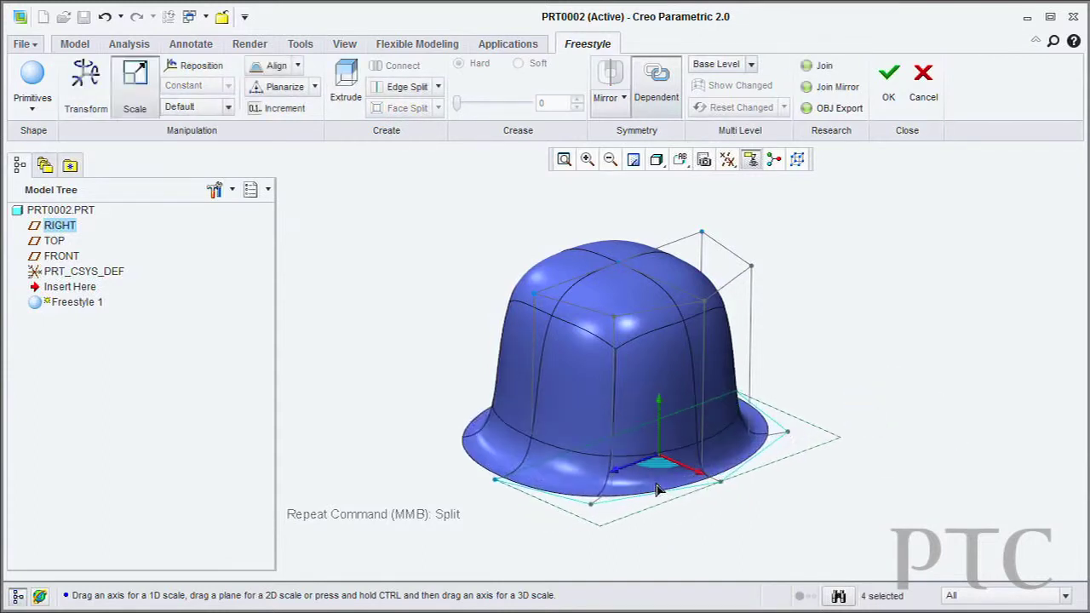
{"action": "left_click", "coordinate": [757, 450]}
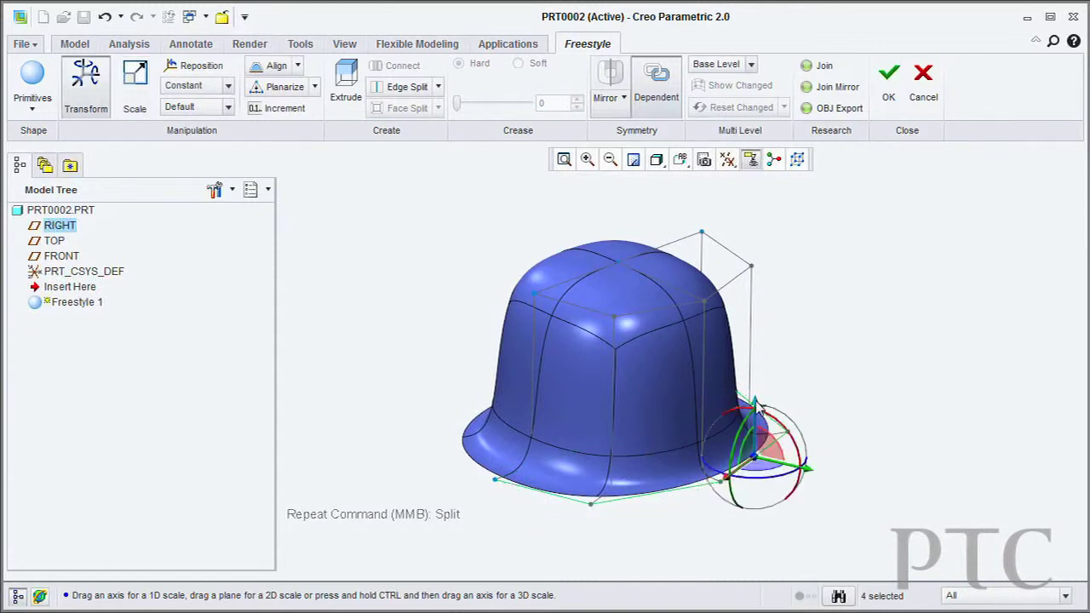
{"action": "left_click_drag", "start_coordinate": [759, 407], "coordinate": [757, 453]}
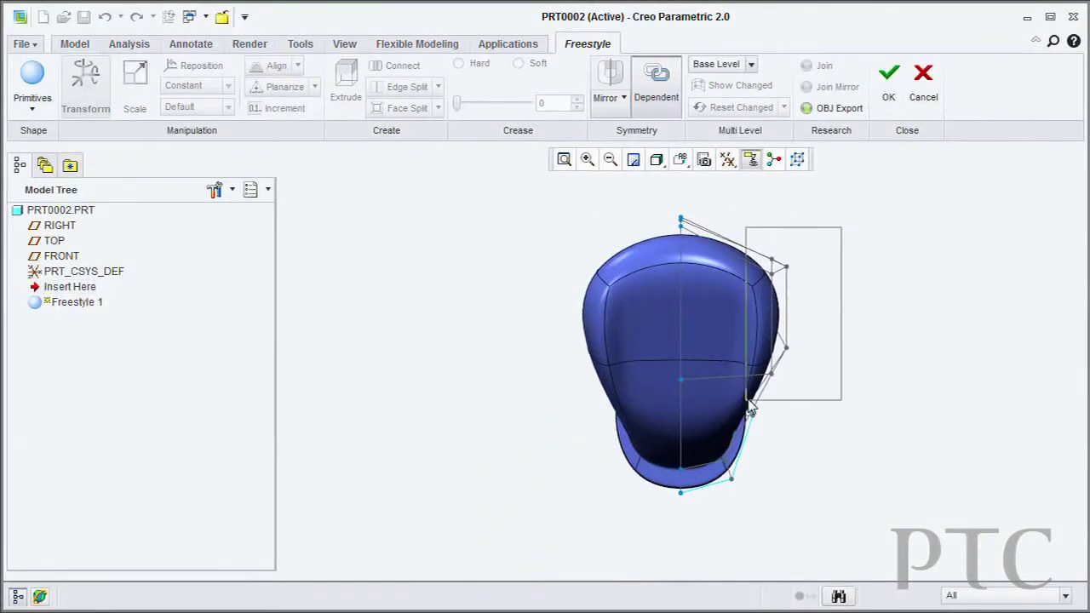
- Shift the right-side control points left so the shape curves into an elbow pipe
{"action": "left_click_drag", "start_coordinate": [762, 397], "coordinate": [760, 390]}
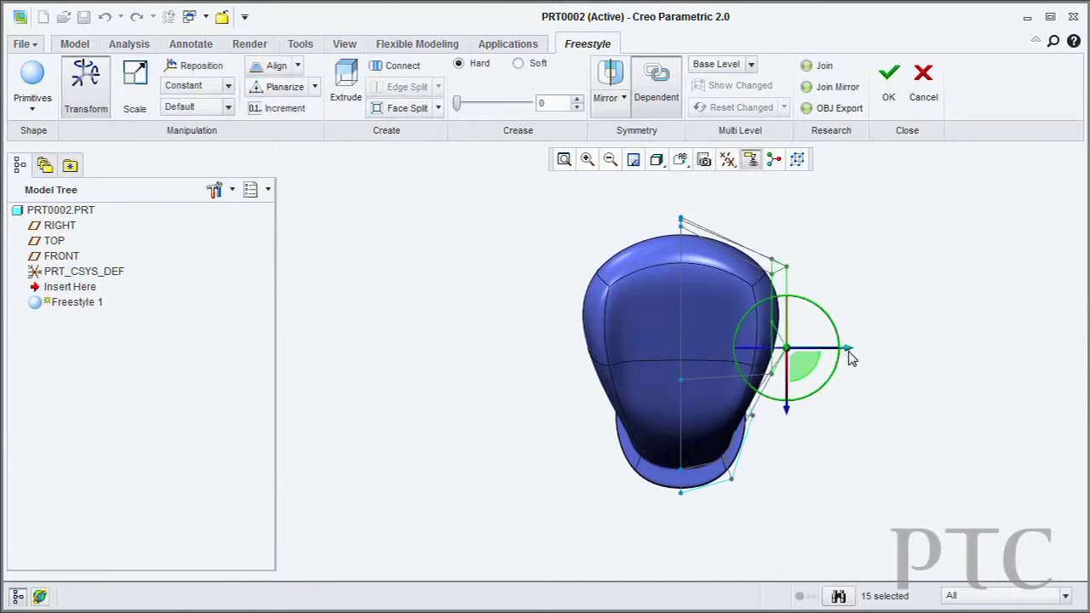
{"action": "left_click_drag", "start_coordinate": [831, 359], "coordinate": [827, 358]}
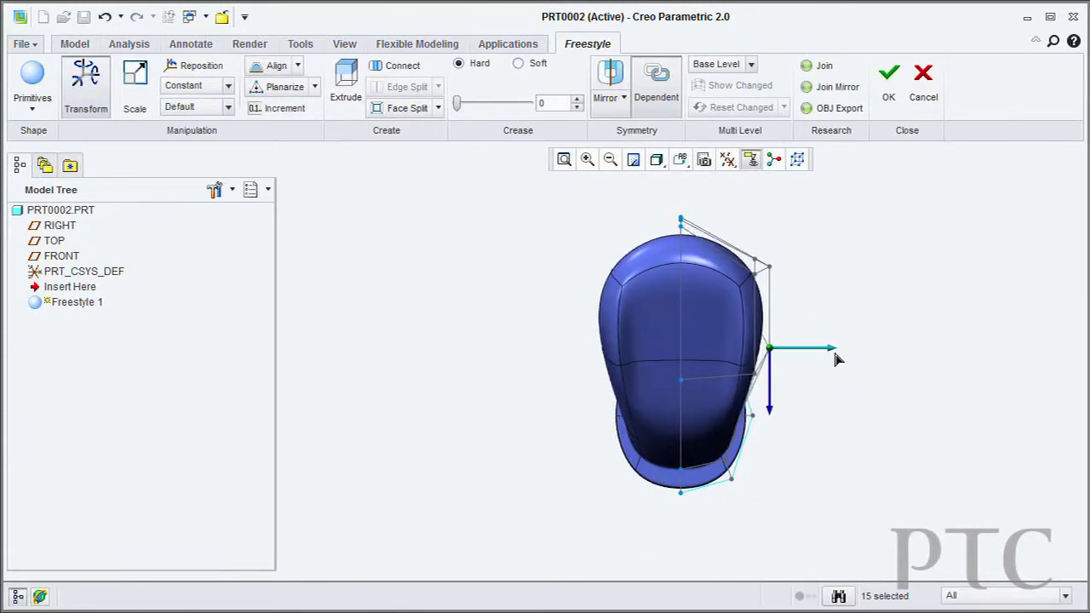
{"action": "mouse_move", "coordinate": [730, 360]}
{"action": "middle_mouse_down"}
{"action": "mouse_move", "coordinate": [667, 281]}
{"action": "mouse_move", "coordinate": [713, 275]}
{"action": "mouse_move", "coordinate": [860, 397]}
{"action": "middle_mouse_up"}
{"action": "scroll", "coordinate": [703, 324], "scroll_direction": "down", "scroll_amount": 1}
{"action": "scroll", "coordinate": [660, 346], "scroll_direction": "down", "scroll_amount": 3}
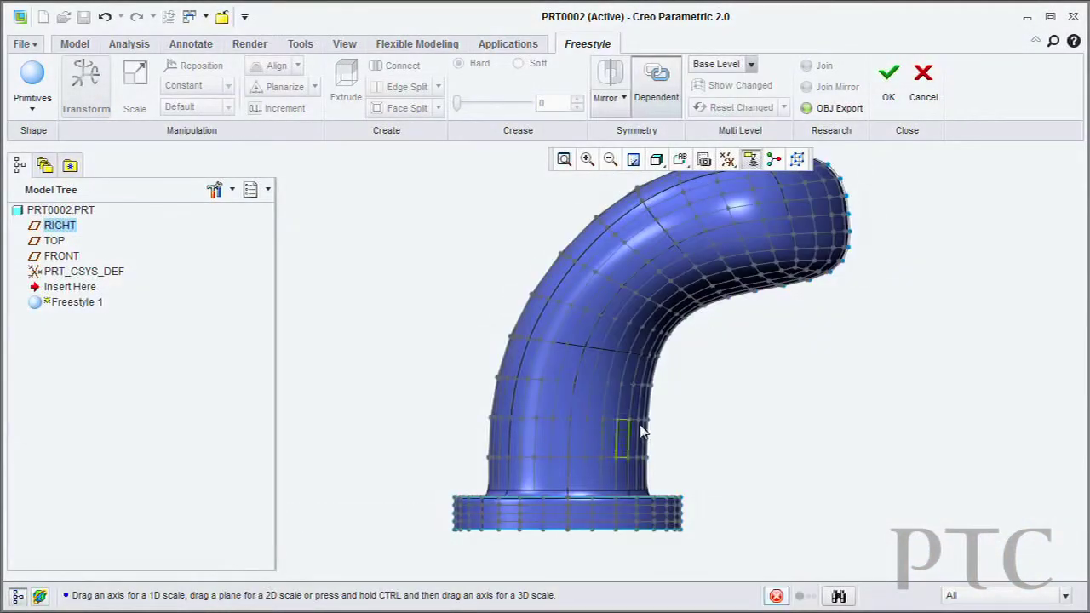
- Relocate the dragger to a lower mesh row's end point and pull that row outward into a bulge
{"action": "scroll", "coordinate": [650, 430], "scroll_direction": "down", "scroll_amount": 3}
{"action": "scroll", "coordinate": [690, 409], "scroll_direction": "down", "scroll_amount": 2}
{"action": "scroll", "coordinate": [596, 443], "scroll_direction": "down", "scroll_amount": 2}
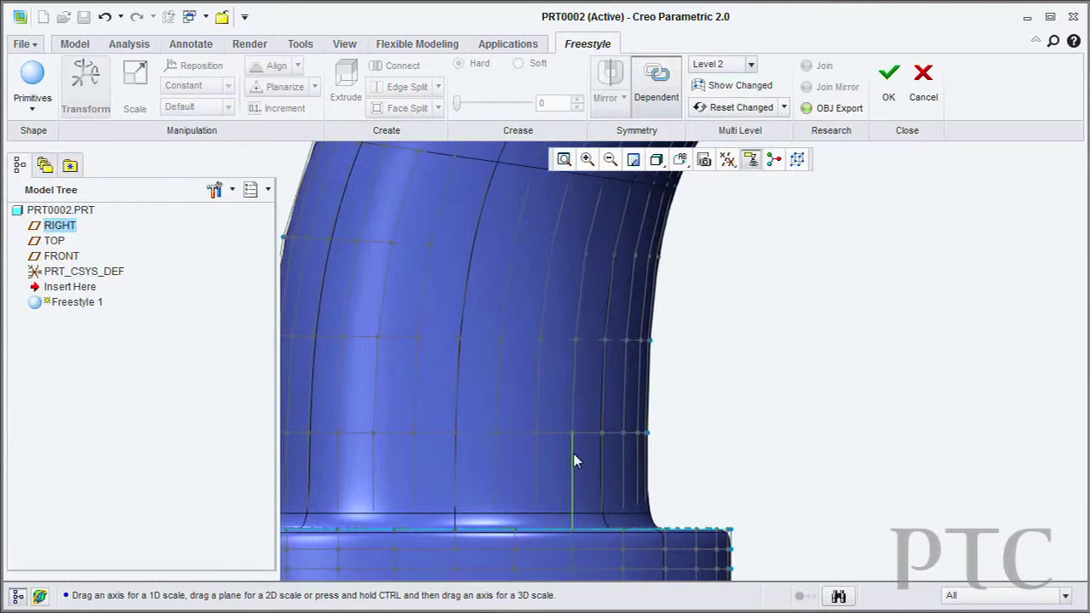
{"action": "left_click_drag", "start_coordinate": [702, 474], "coordinate": [649, 445]}
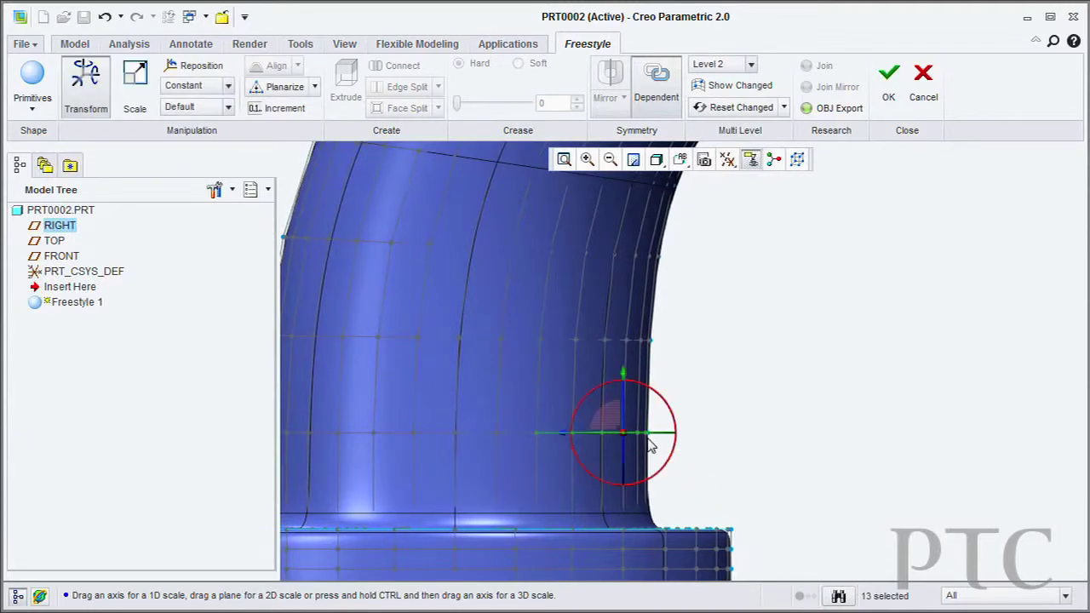
{"action": "right_click", "coordinate": [608, 419]}
{"action": "left_click", "coordinate": [639, 458]}
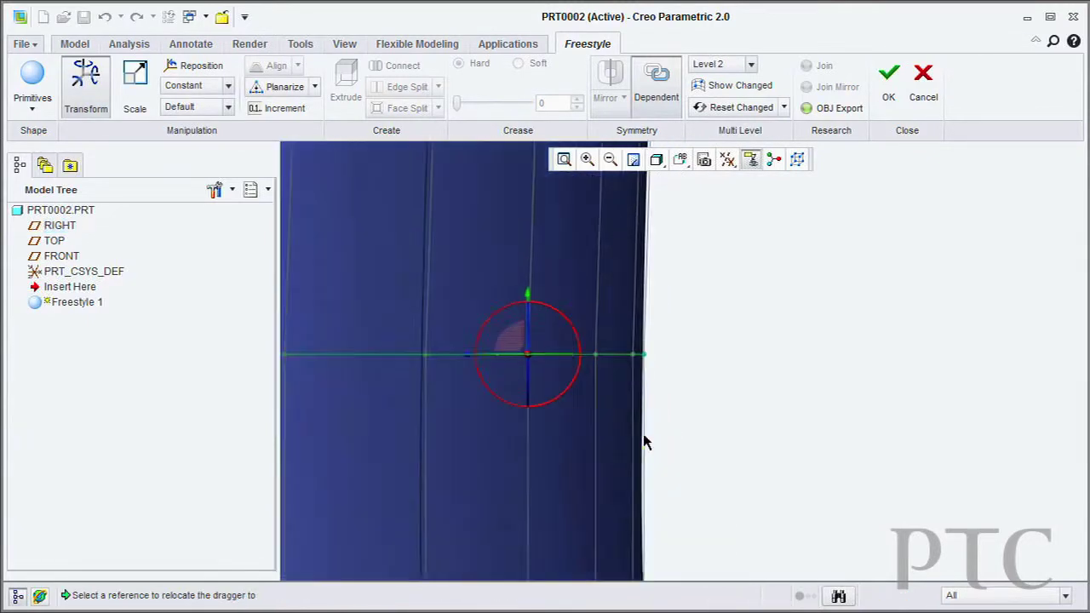
{"action": "left_click", "coordinate": [645, 357]}
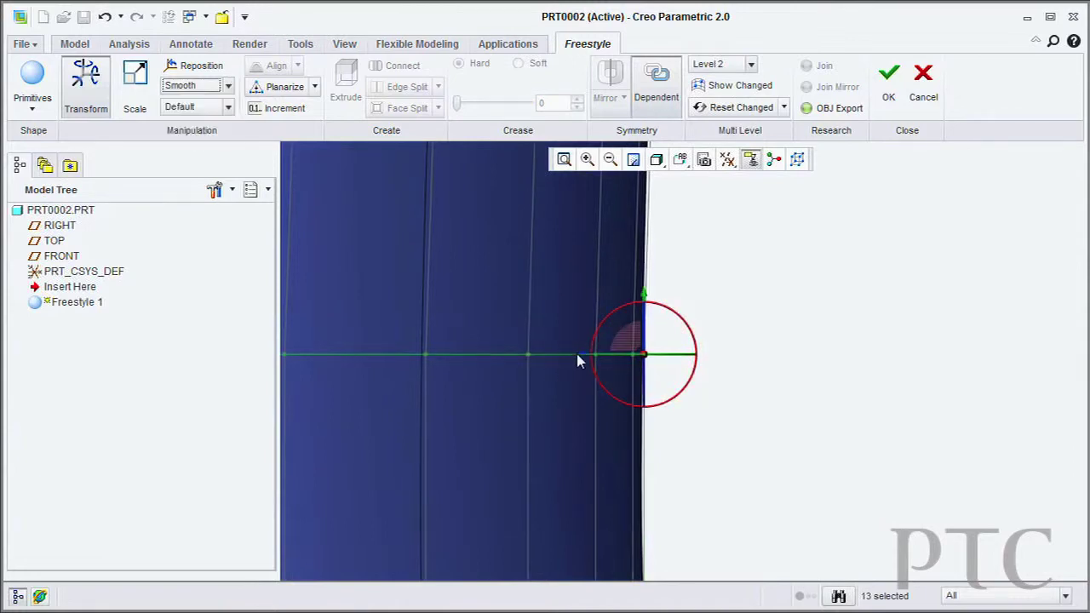
{"action": "mouse_move", "coordinate": [645, 362]}
{"action": "left_mouse_down"}
{"action": "mouse_move", "coordinate": [893, 380]}
{"action": "mouse_move", "coordinate": [751, 384]}
{"action": "left_mouse_up"}
- Push the bulged row further out into a pointed bulge, checking it from several angles
{"action": "scroll", "coordinate": [751, 383], "scroll_direction": "up", "scroll_amount": 3}
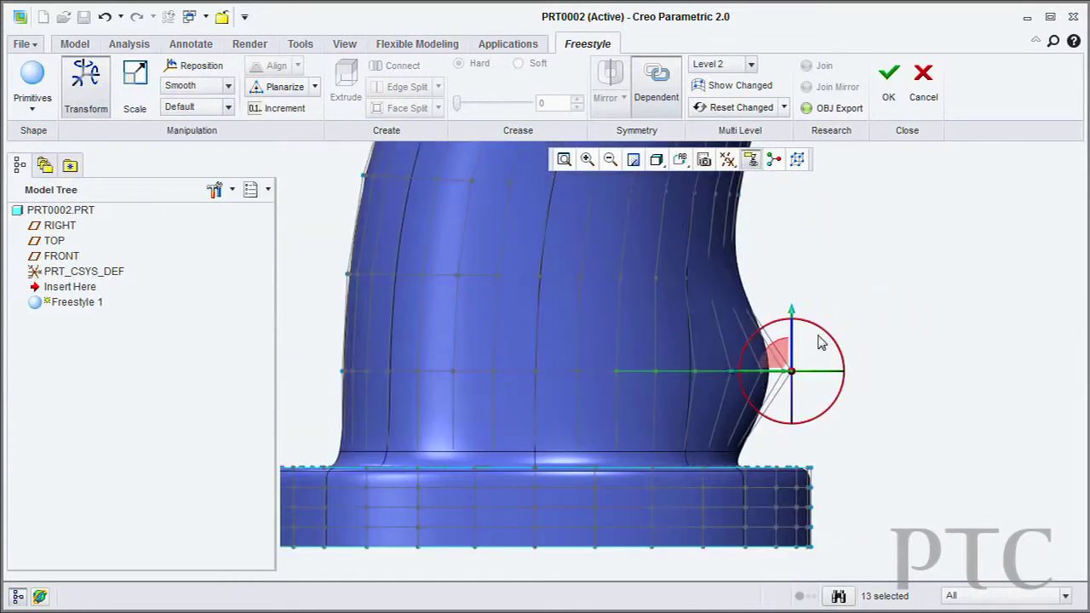
{"action": "mouse_move", "coordinate": [823, 341]}
{"action": "middle_mouse_down"}
{"action": "mouse_move", "coordinate": [776, 457]}
{"action": "mouse_move", "coordinate": [672, 407]}
{"action": "middle_mouse_up"}
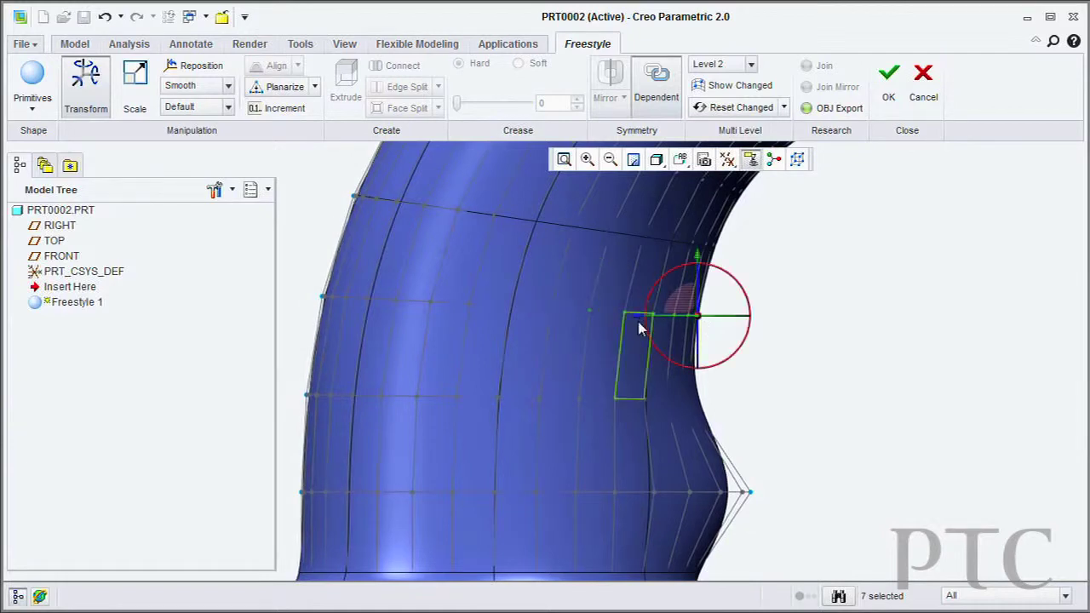
{"action": "left_click_drag", "start_coordinate": [720, 325], "coordinate": [733, 325]}
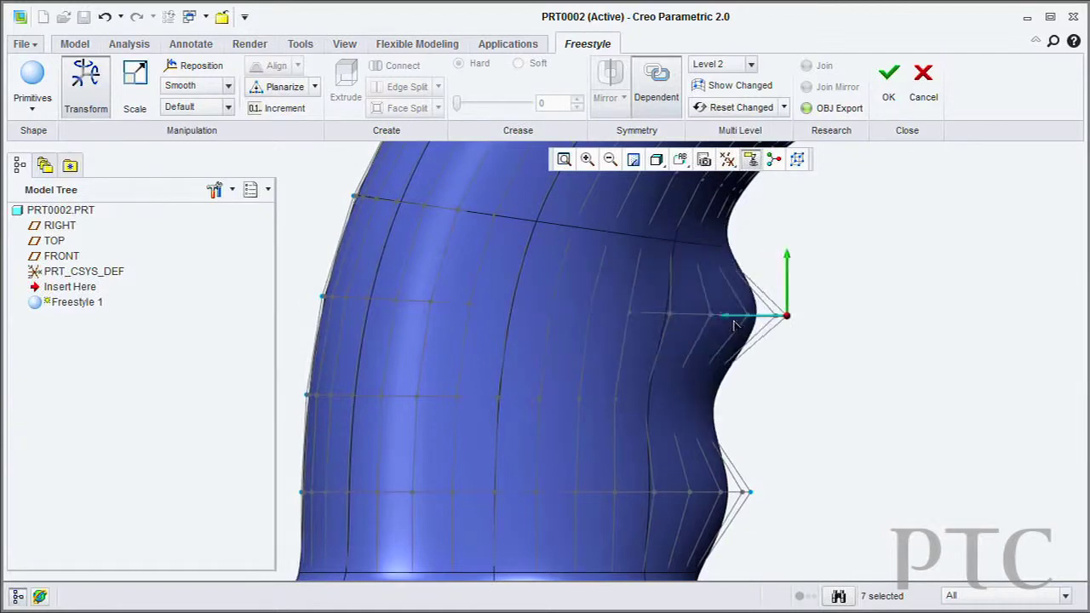
{"action": "scroll", "coordinate": [709, 390], "scroll_direction": "up", "scroll_amount": 3}
{"action": "mouse_move", "coordinate": [755, 348]}
{"action": "middle_mouse_down"}
{"action": "mouse_move", "coordinate": [713, 360]}
{"action": "mouse_move", "coordinate": [754, 340]}
{"action": "middle_mouse_up"}
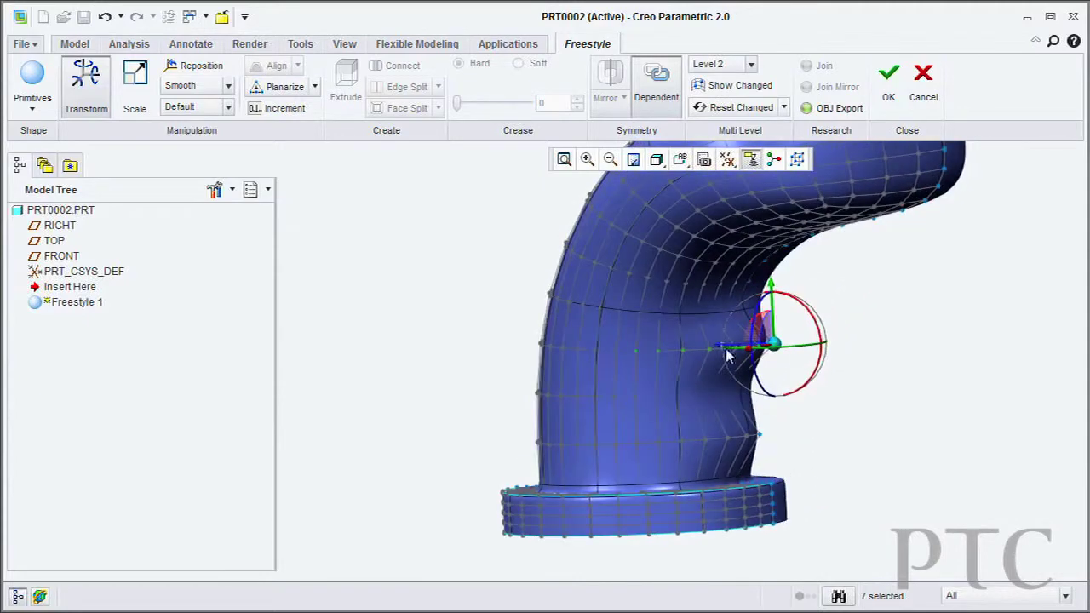
{"action": "scroll", "coordinate": [792, 267], "scroll_direction": "down", "scroll_amount": 3}
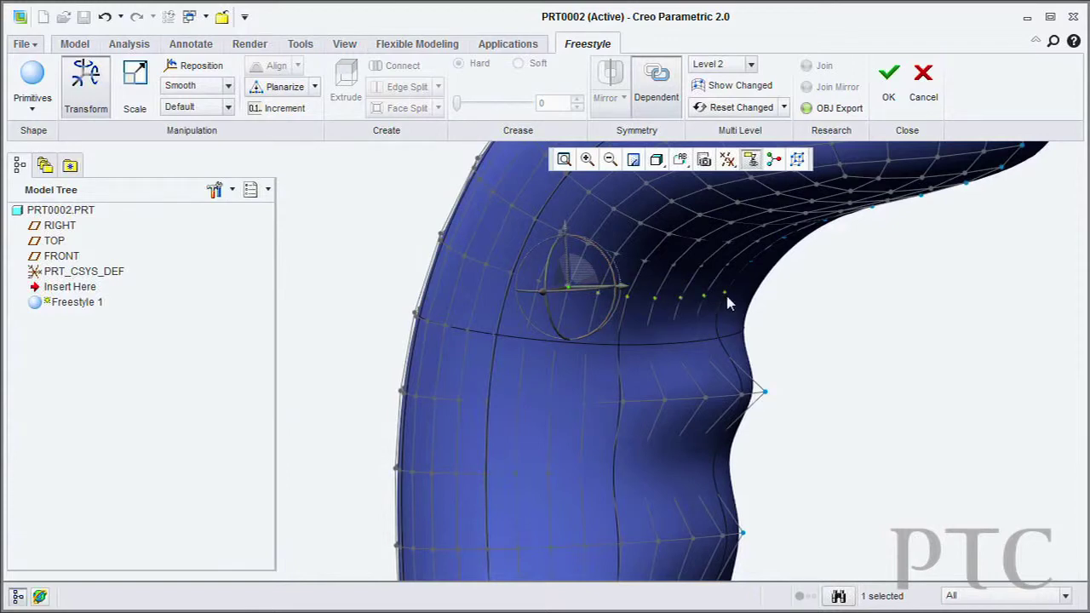
- Drag the mesh row near the inner bend outward to form a second bulge
{"action": "left_click", "coordinate": [728, 302]}
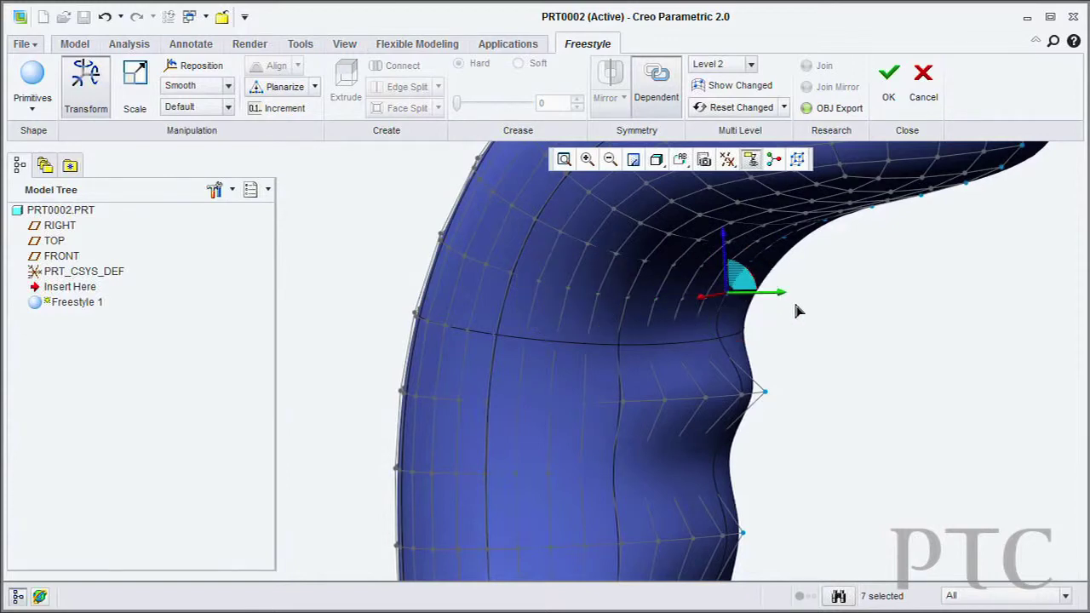
{"action": "left_click_drag", "start_coordinate": [741, 278], "coordinate": [800, 310]}
{"action": "mouse_move", "coordinate": [800, 311]}
{"action": "middle_mouse_down"}
{"action": "mouse_move", "coordinate": [706, 366]}
{"action": "mouse_move", "coordinate": [755, 413]}
{"action": "mouse_move", "coordinate": [749, 351]}
{"action": "middle_mouse_up"}
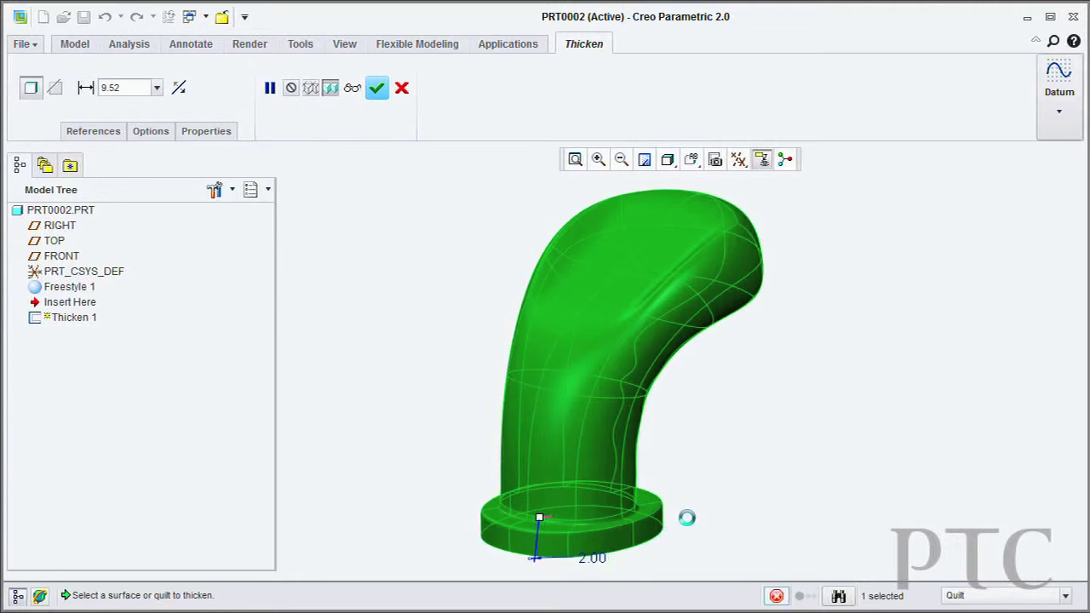
- Set the Thicken wall to 2.00 and complete Thicken 1
{"action": "mouse_move", "coordinate": [688, 516]}
{"action": "middle_mouse_down"}
{"action": "mouse_move", "coordinate": [699, 469]}
{"action": "mouse_move", "coordinate": [717, 455]}
{"action": "middle_mouse_up"}
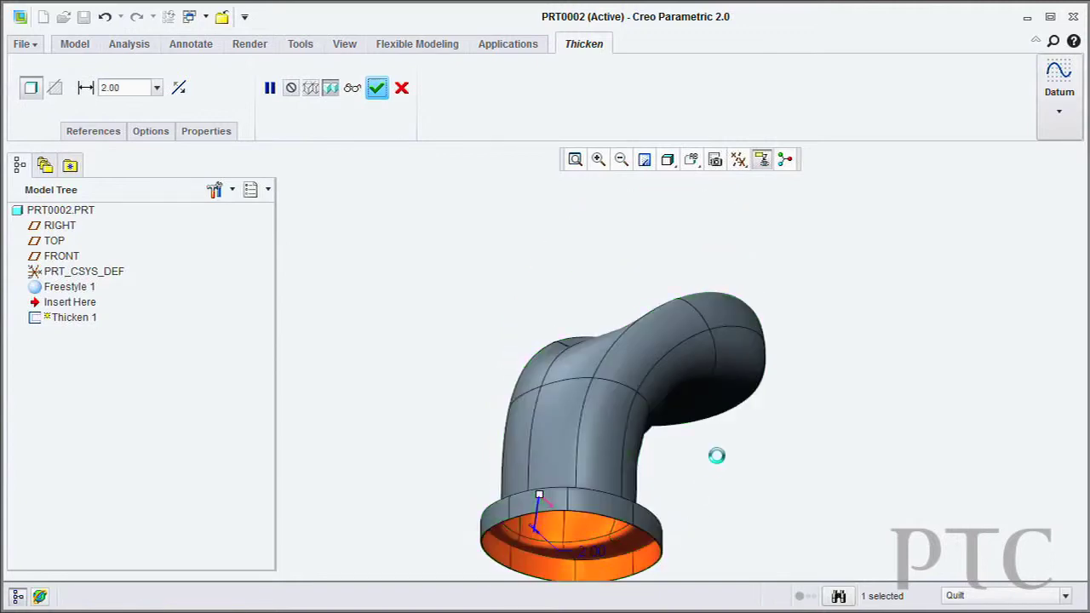
{"action": "middle_click", "coordinate": [667, 394]}
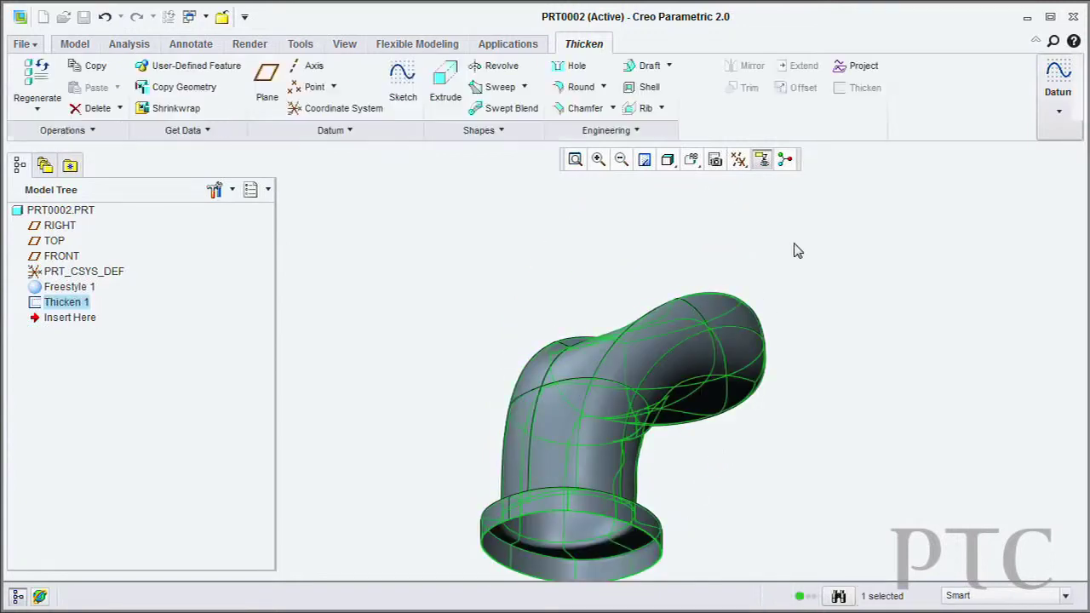
- Show the solid elbow pipe in Shading With Reflections display style
{"action": "middle_click_drag", "start_coordinate": [793, 246], "coordinate": [684, 382]}
{"action": "left_click", "coordinate": [716, 181]}
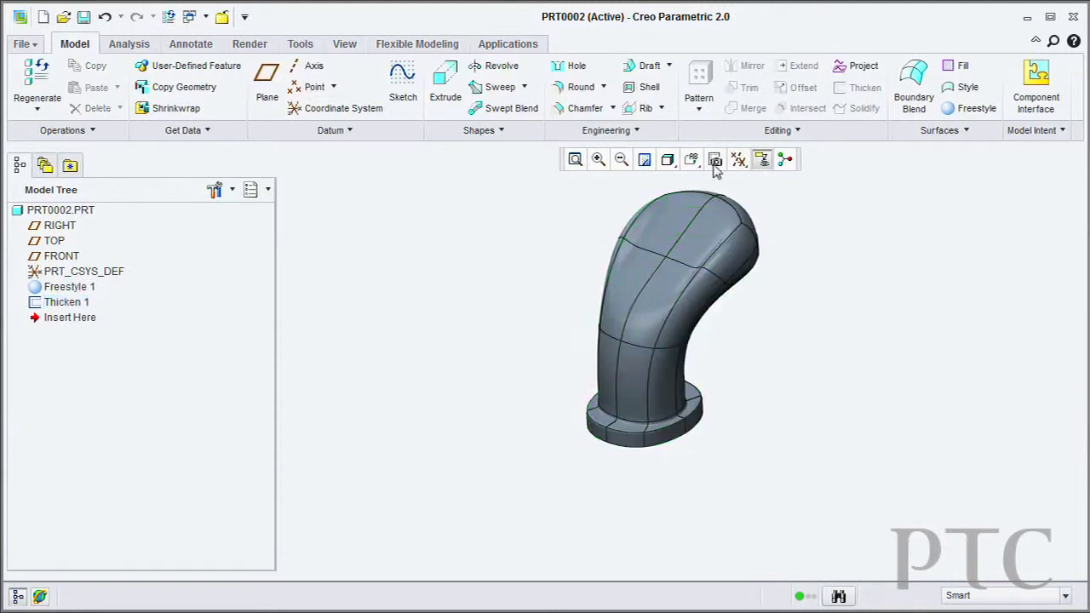
{"action": "left_click", "coordinate": [669, 162]}
{"action": "left_click", "coordinate": [686, 206]}
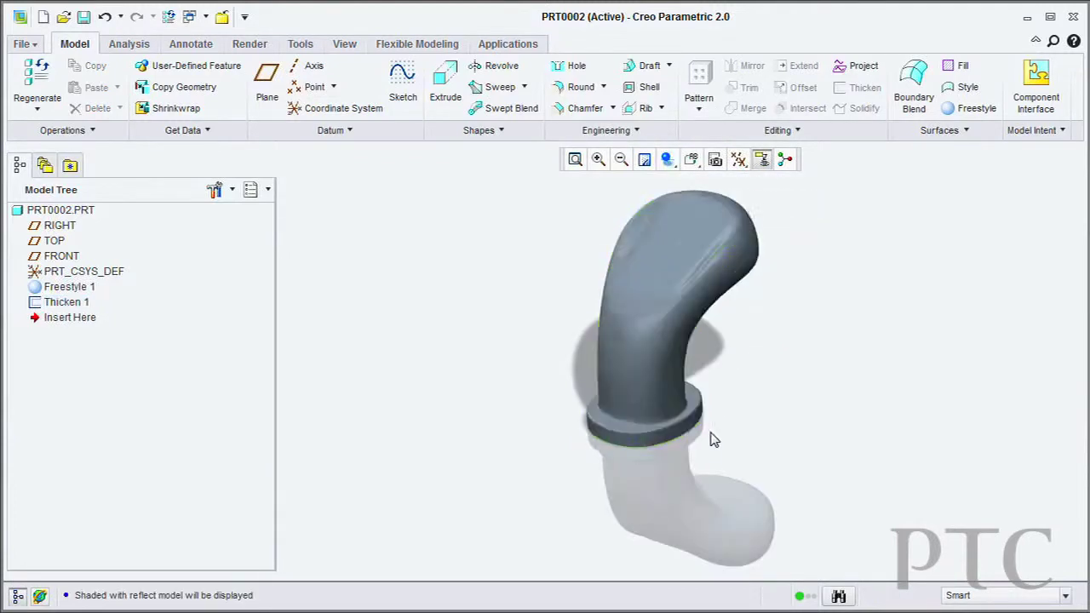